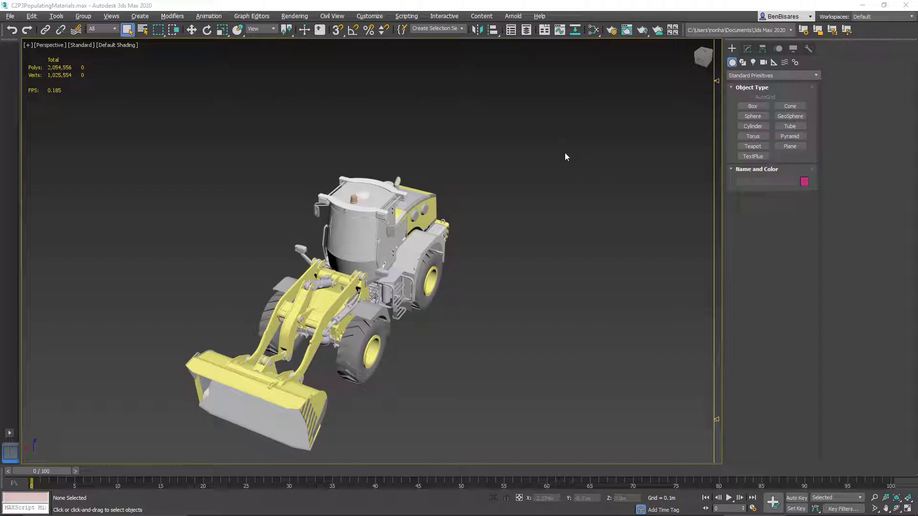
- Open the Slate Material Editor from the toolbar and show its Modes menu
left_click(596, 33)
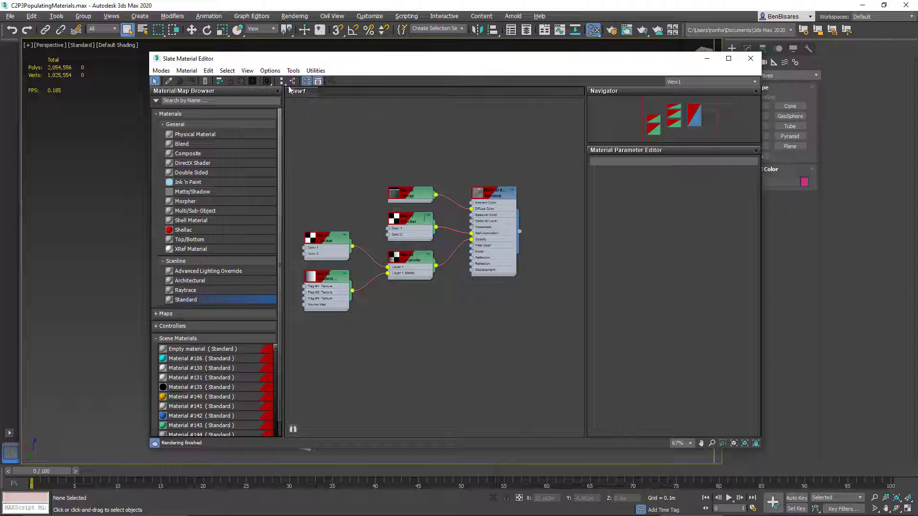
left_click(159, 71)
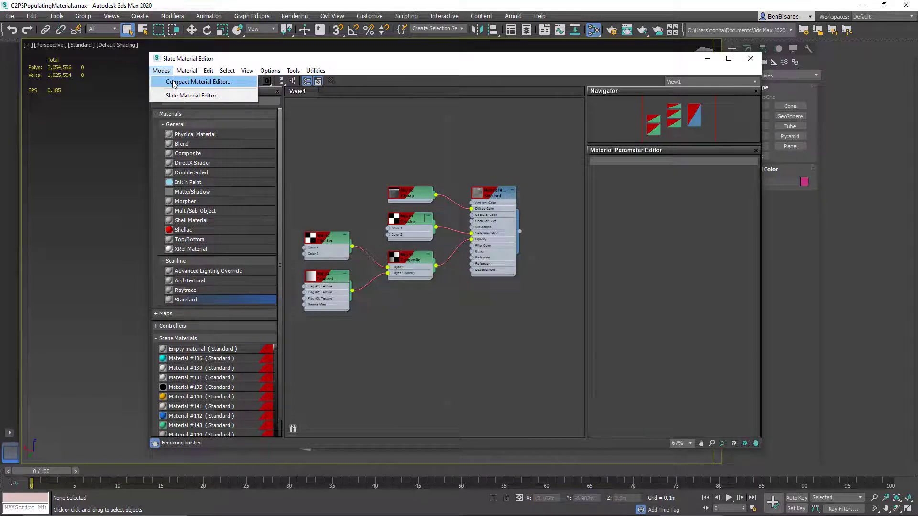
- Switch to the Compact Material Editor and make sample slot 08 active
left_click(173, 83)
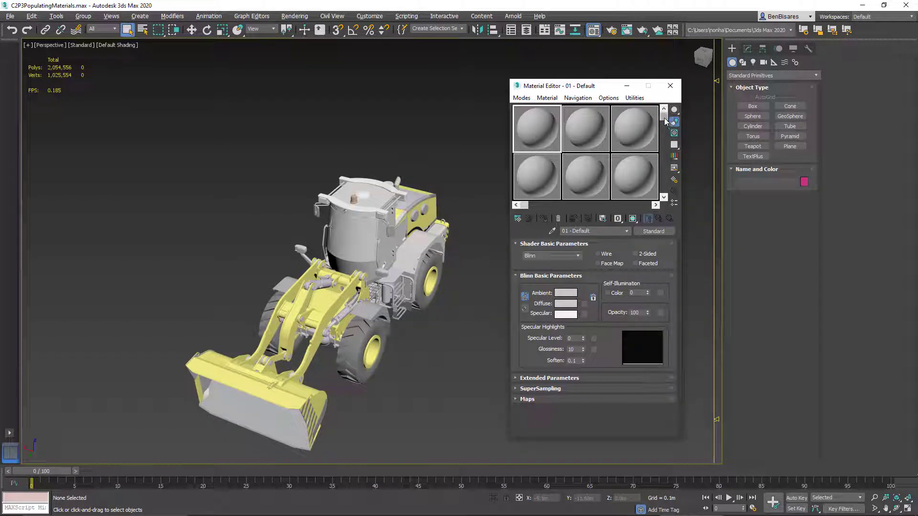
left_click_drag(663, 118, 664, 115)
mouse_move(522, 206)
left_mouse_down()
mouse_move(557, 210)
mouse_move(516, 208)
left_mouse_up()
mouse_move(664, 119)
left_mouse_down()
mouse_move(664, 192)
mouse_move(664, 111)
left_mouse_up()
left_click(585, 180)
- Show 6 X 4 sample windows, reposition the editor, and select the first slot
right_click(585, 180)
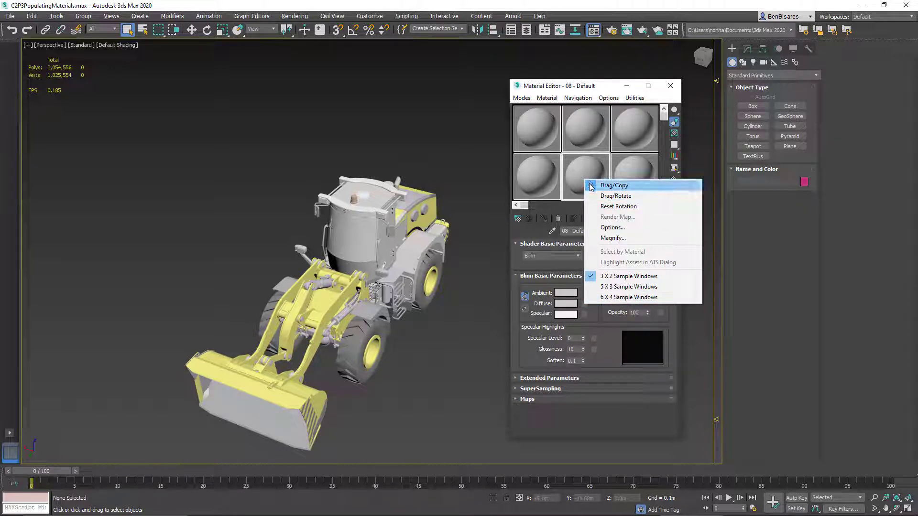
left_click(629, 297)
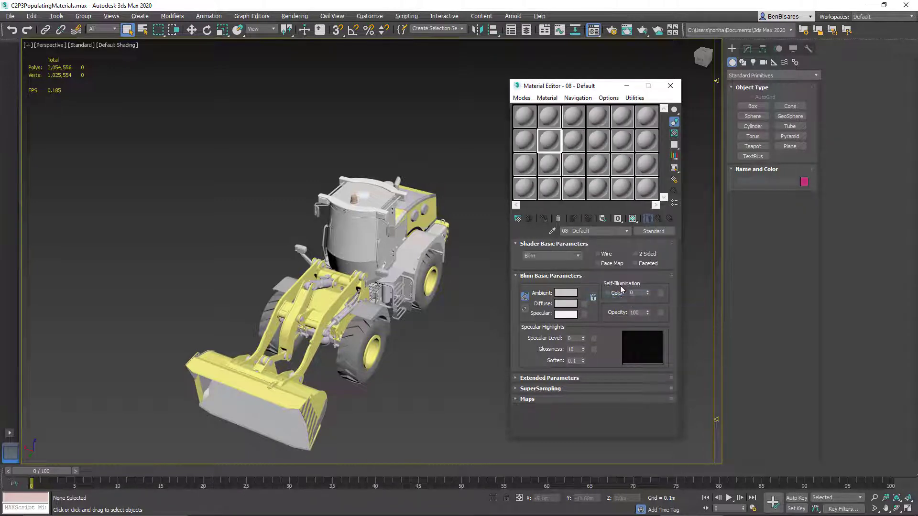
left_click_drag(591, 92, 497, 102)
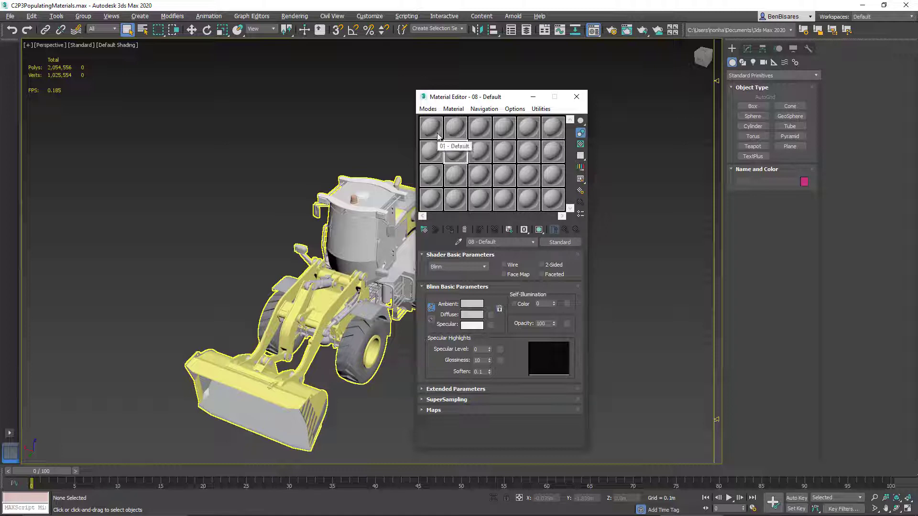
left_click_drag(458, 99, 529, 94)
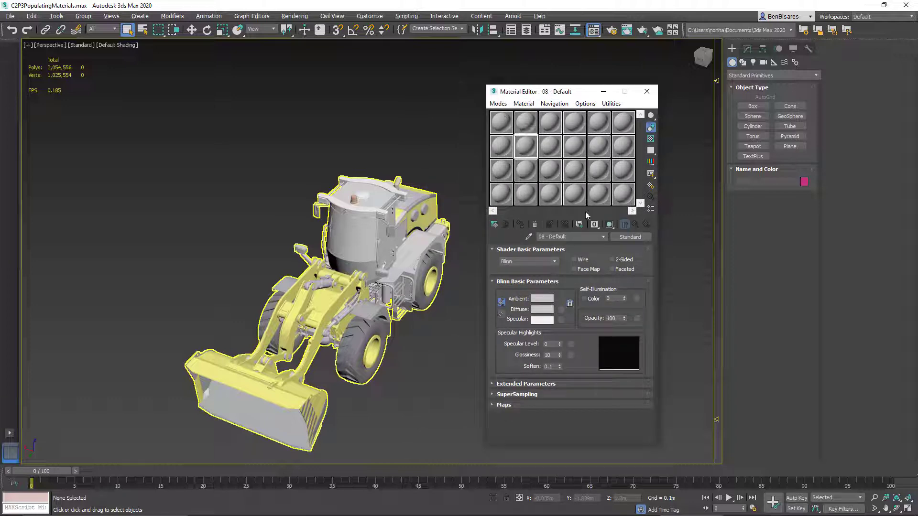
left_click(500, 129)
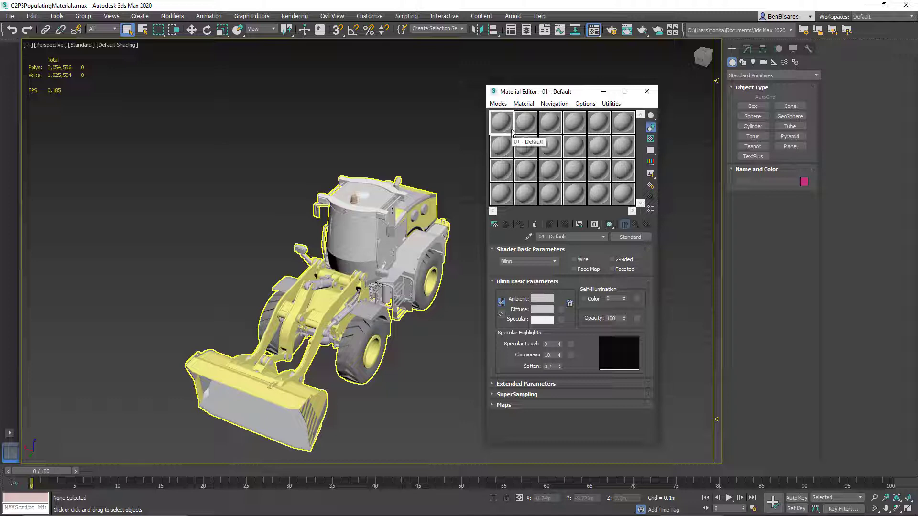
- Pick the loader's tire material into slot 1 and rename it 'Tires'
left_click(529, 238)
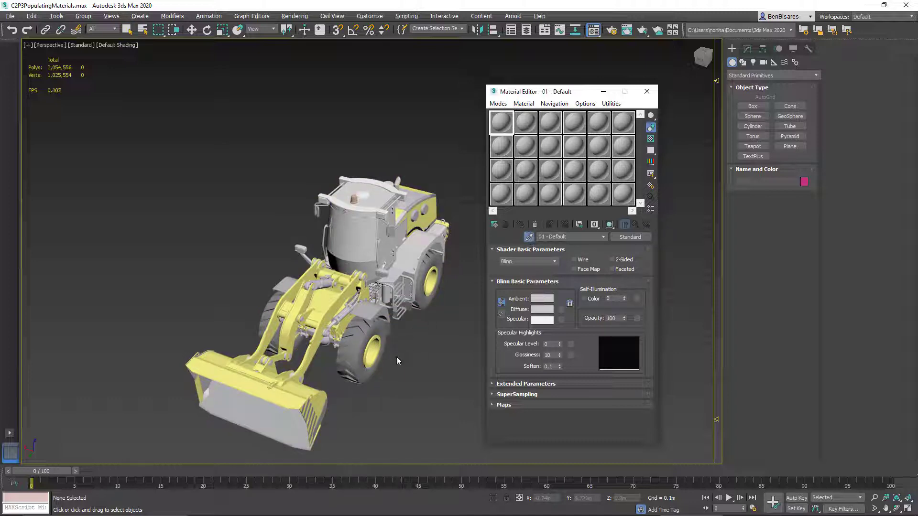
left_click(356, 337)
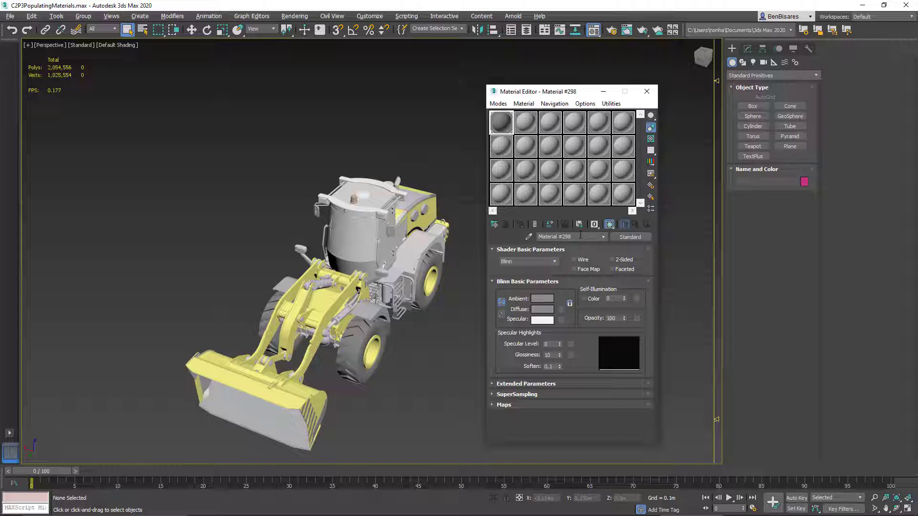
left_click_drag(566, 235, 538, 236)
type("Tires")
left_click(526, 131)
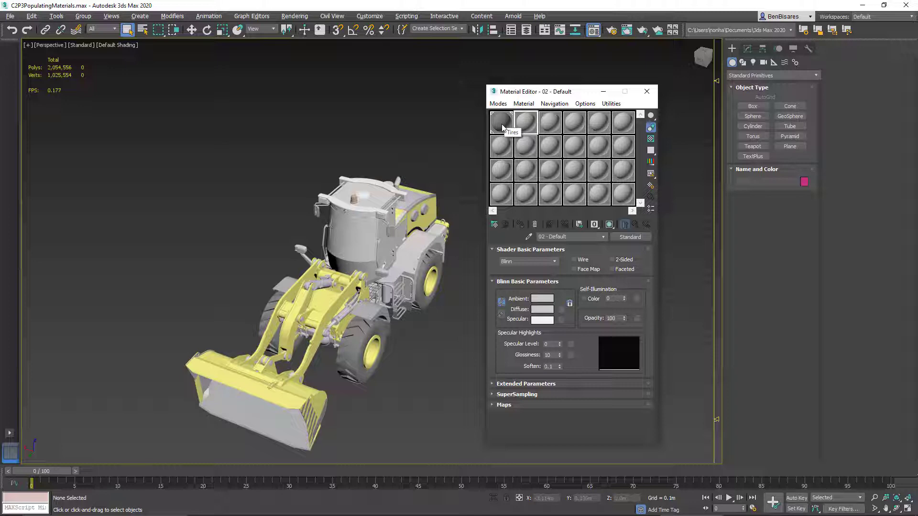
- Drag Tires onto the model, then set slot 2's diffuse to pure red (255, 0, 0)
left_click(501, 128)
left_click_drag(500, 127, 387, 324)
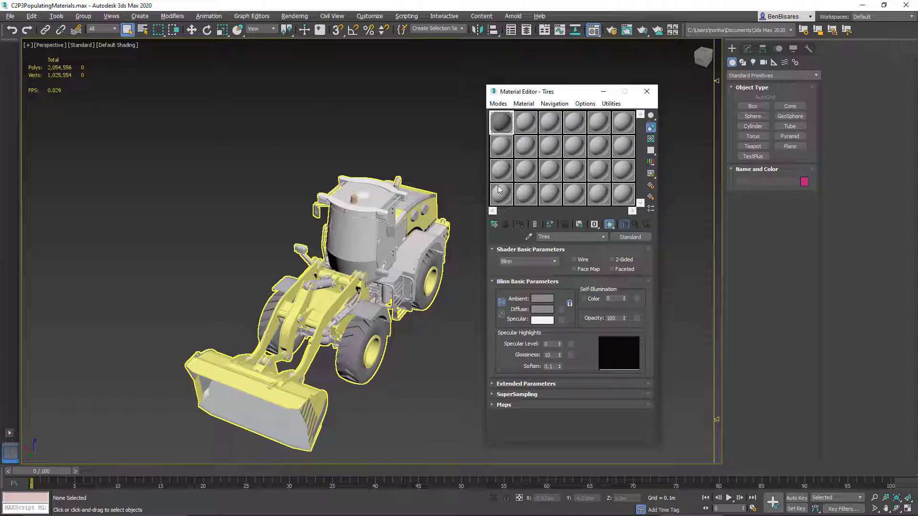
left_click(531, 125)
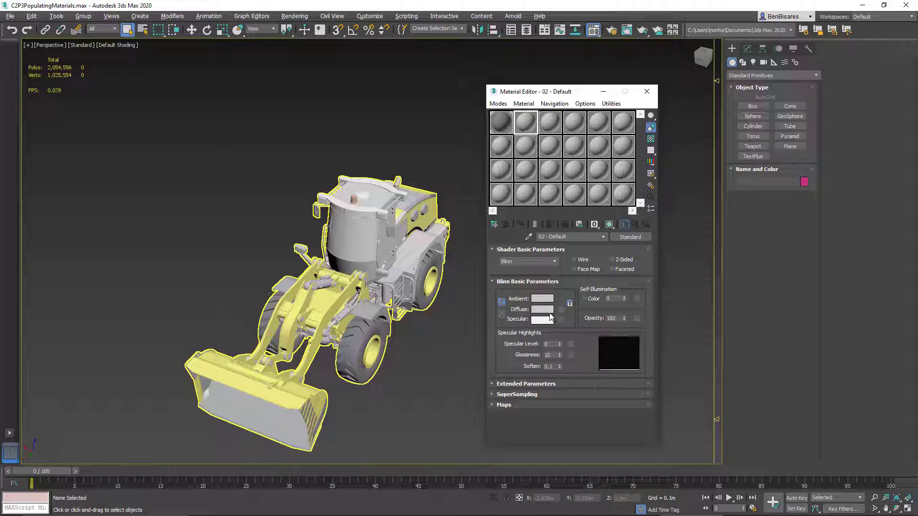
left_click(550, 312)
left_click(265, 63)
left_click_drag(282, 134, 283, 63)
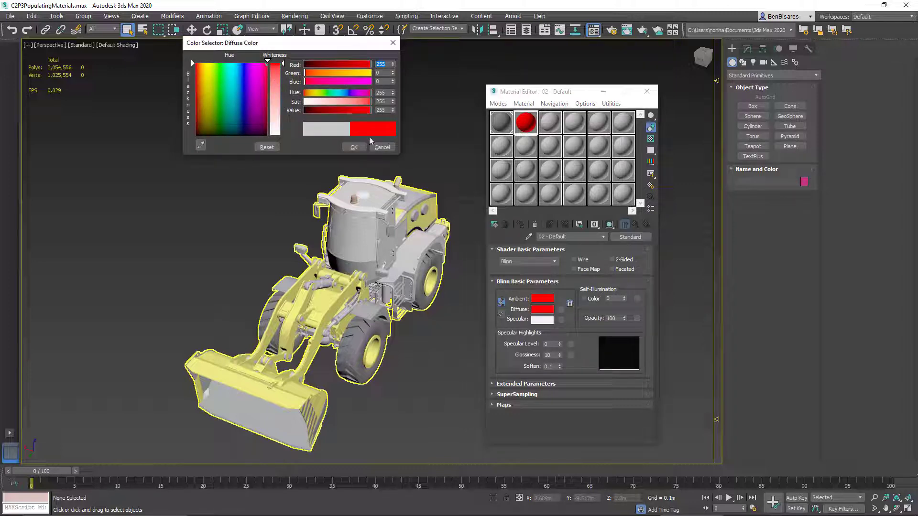
left_click(354, 146)
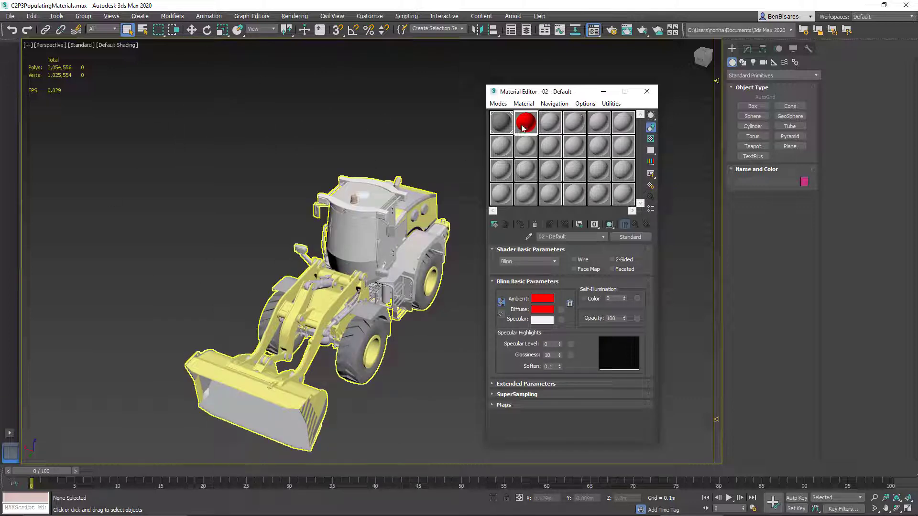
- Darken the Tires diffuse colour to near black (value about 15), then select the red slot
left_click(503, 128)
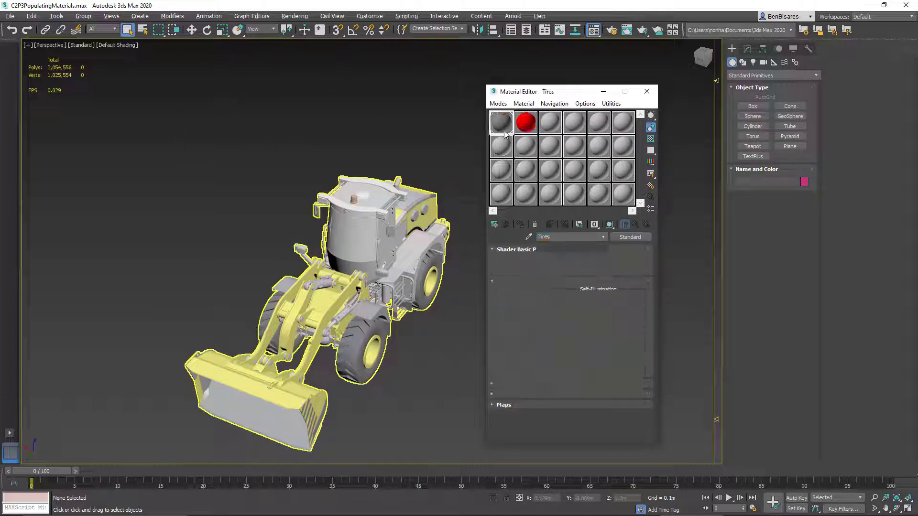
left_click(548, 314)
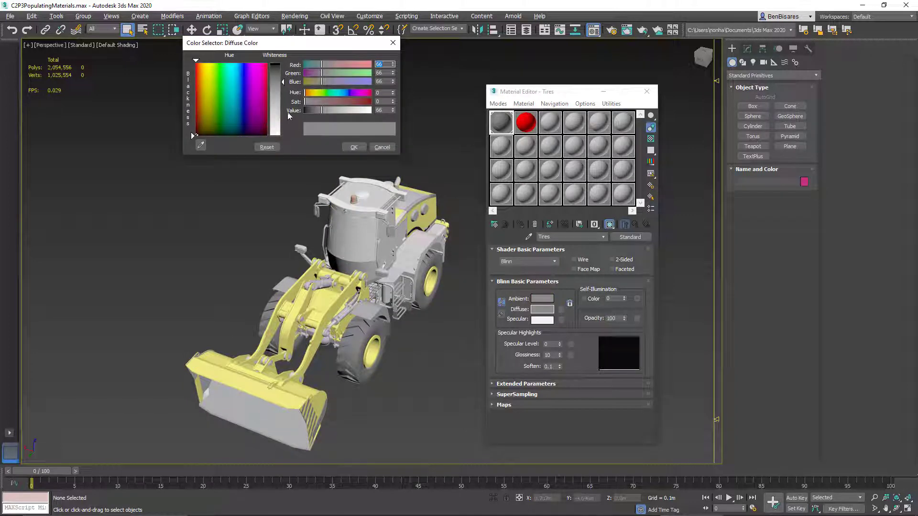
left_click_drag(313, 110, 307, 110)
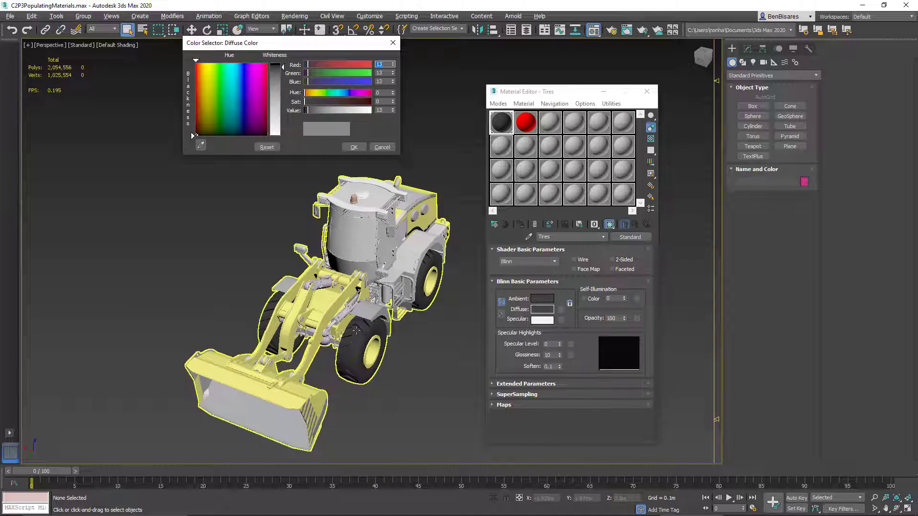
left_click(353, 147)
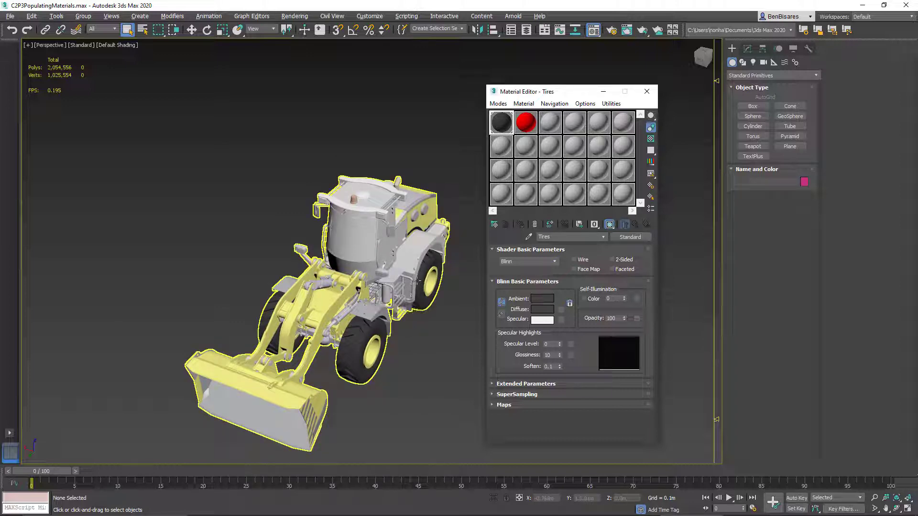
left_click(526, 122)
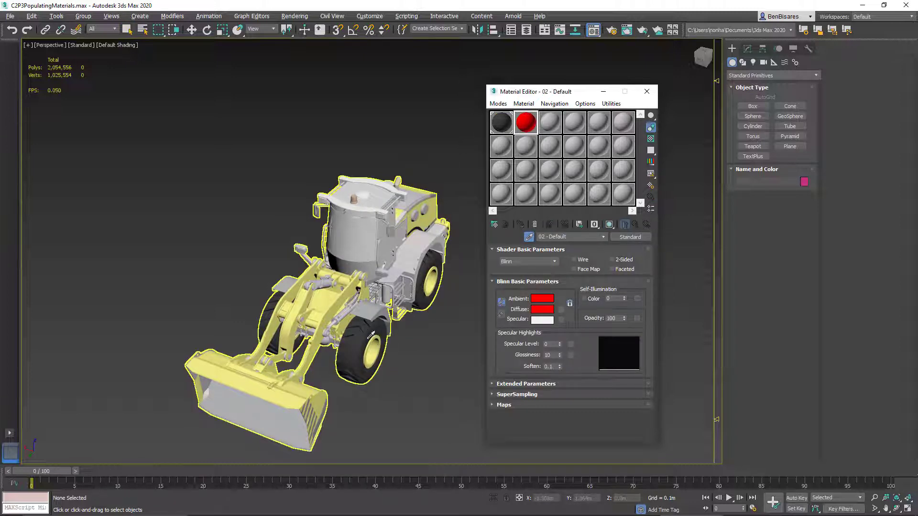
- Pick the loader's yellow material into slot 2 and rename it 'Yellow_Paint'
left_click(343, 300)
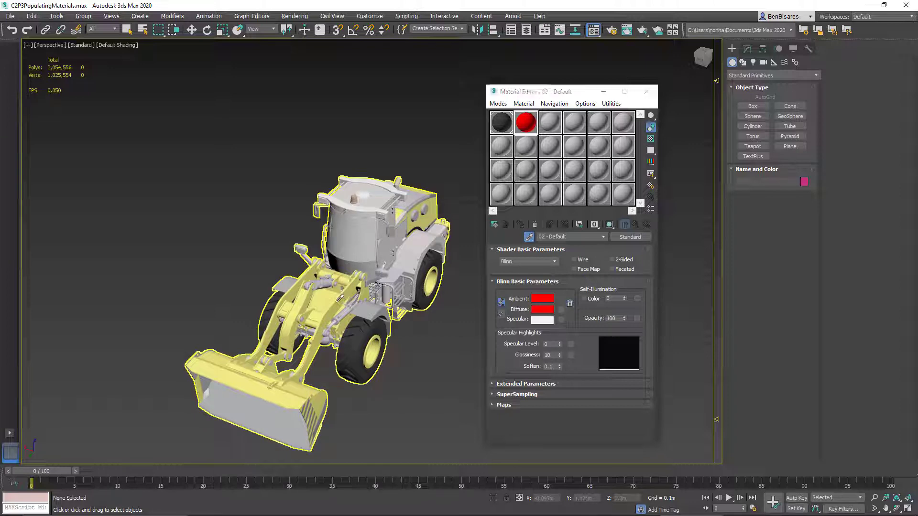
left_click(576, 236)
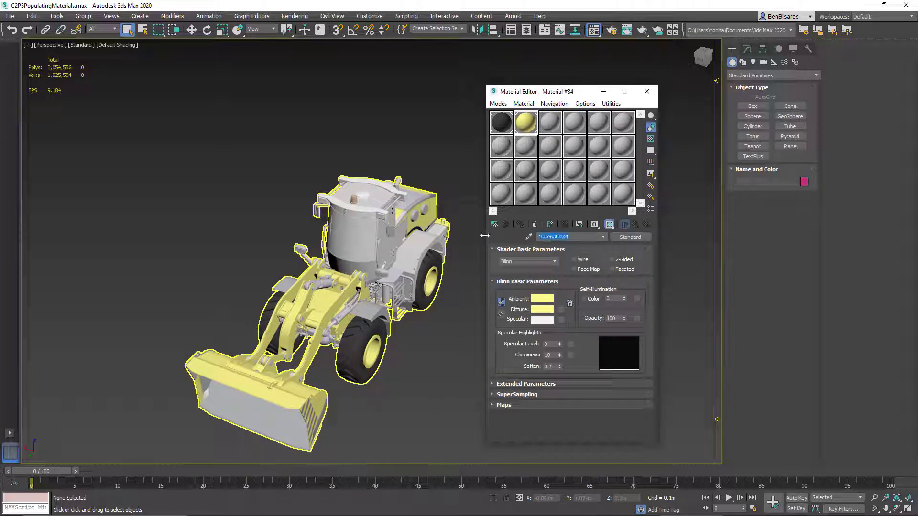
type("Yellow_pai")
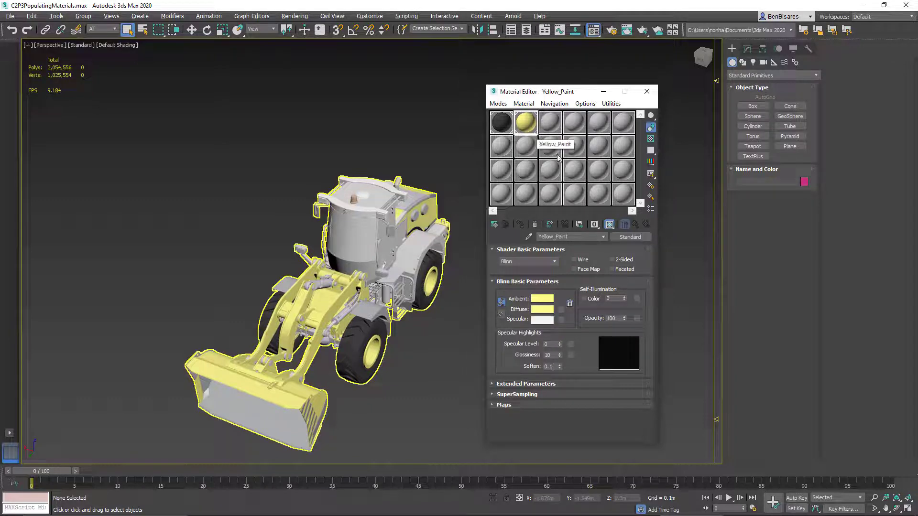
left_click(534, 309)
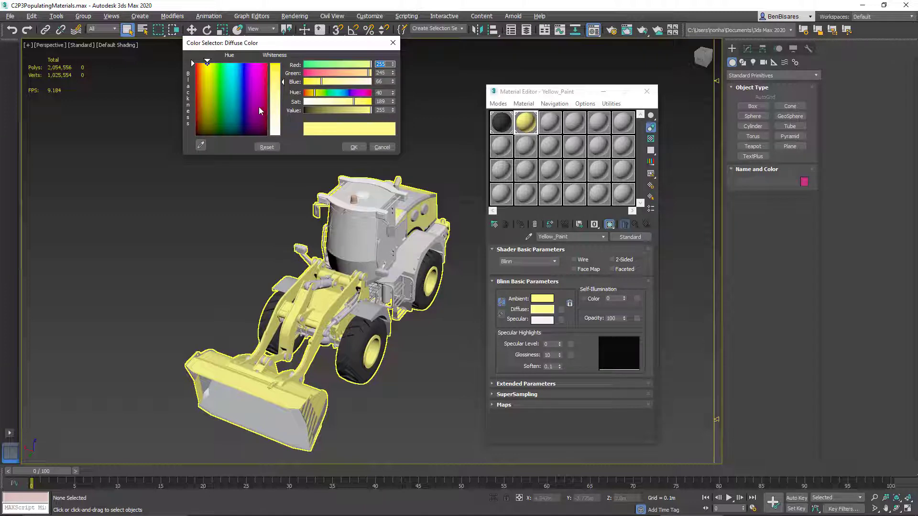
- Try red on Yellow_Paint's diffuse, cancel to keep the yellow, and select the third slot
left_click_drag(259, 107, 267, 63)
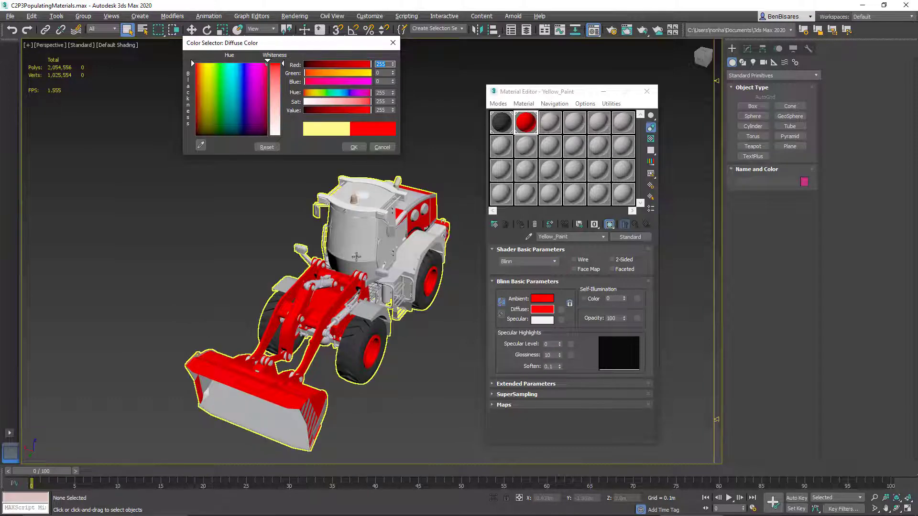
middle_click_drag(245, 262, 350, 238, "alt")
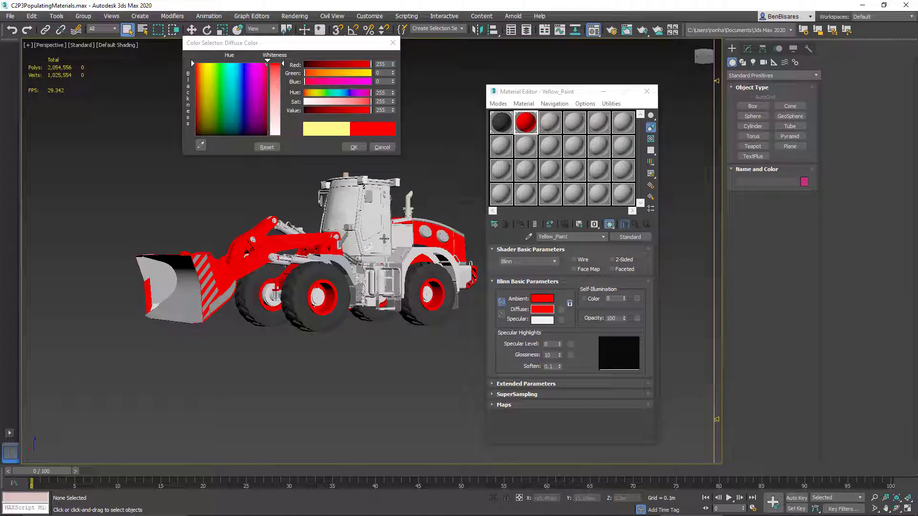
left_click(383, 147)
left_click(551, 128)
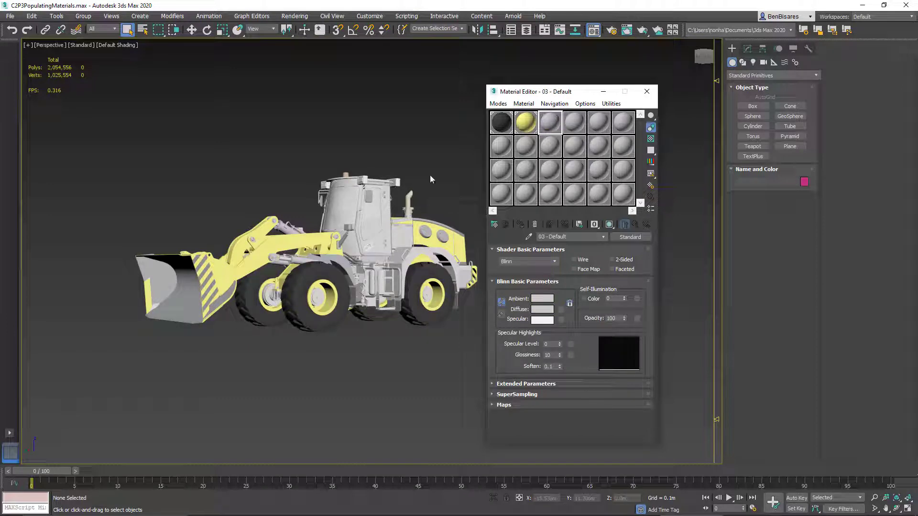
- Pick the cab glass Window material into slot 3 and change its diffuse to purple
left_click(528, 237)
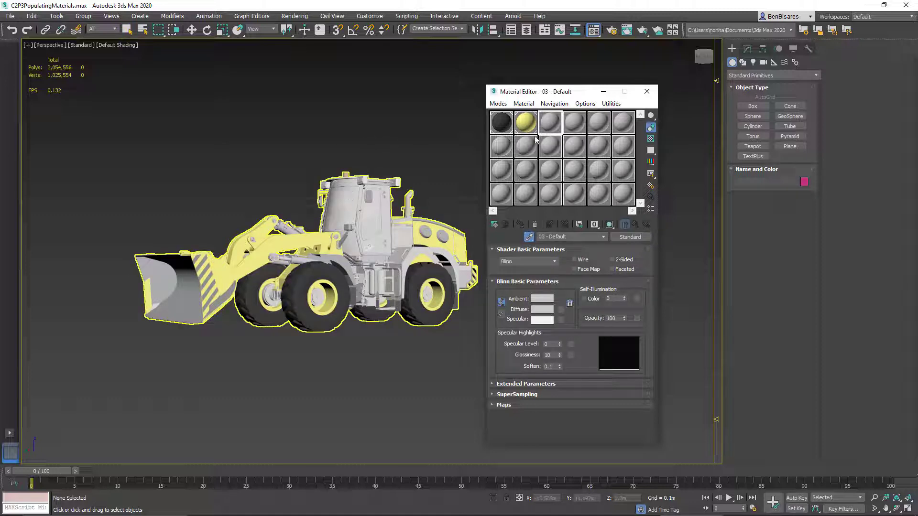
left_click(344, 206)
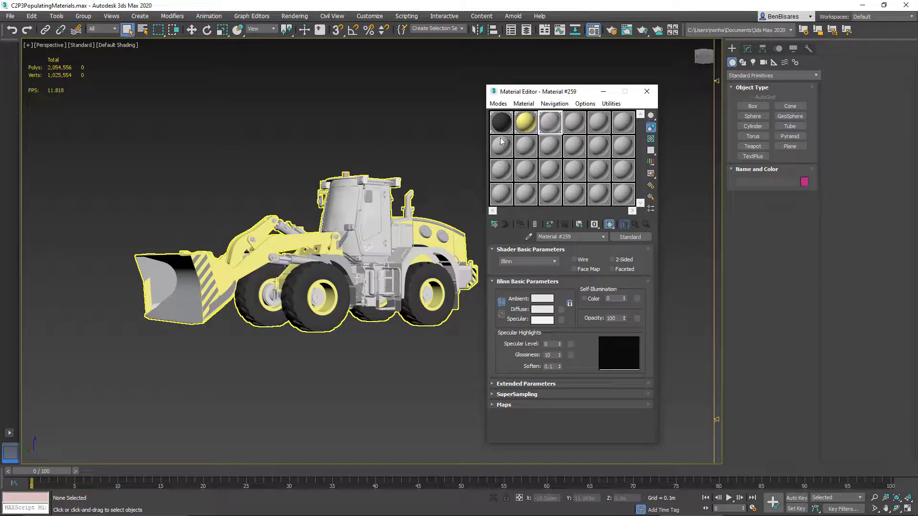
left_click(528, 238)
left_click(432, 238)
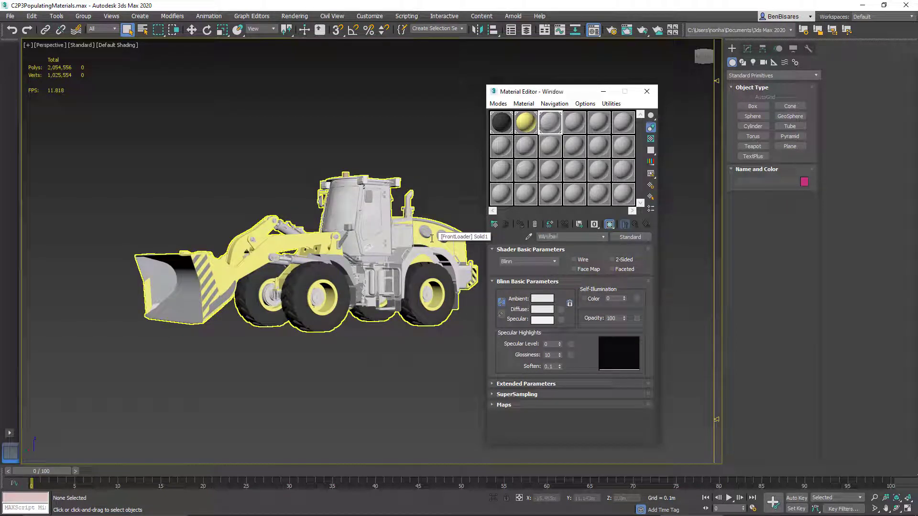
left_click(542, 309)
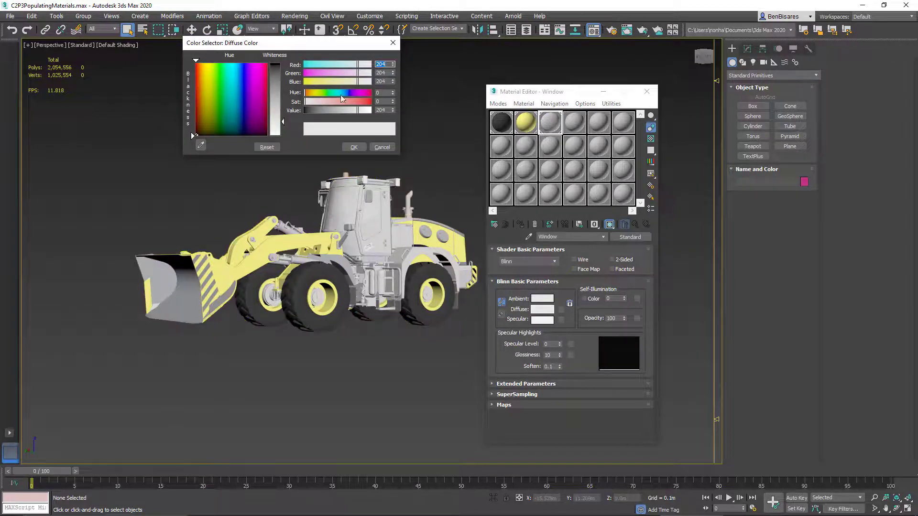
left_click_drag(257, 82, 281, 63)
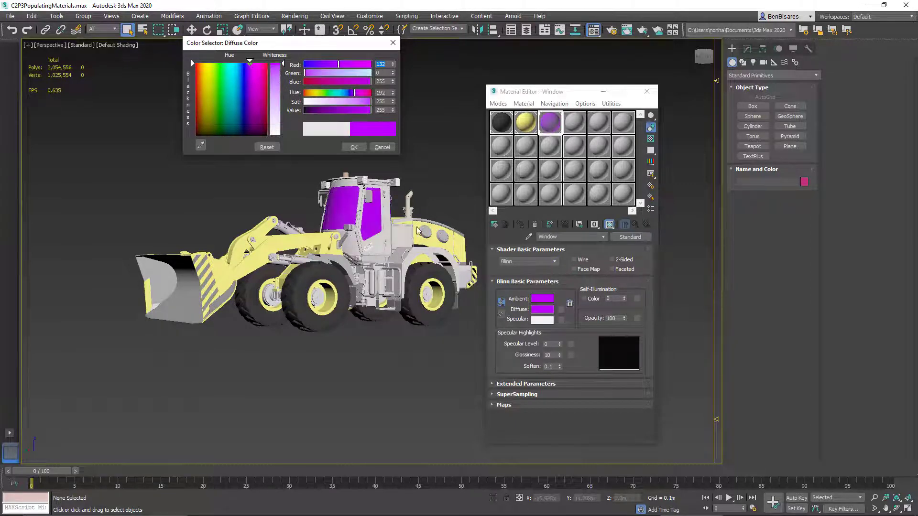